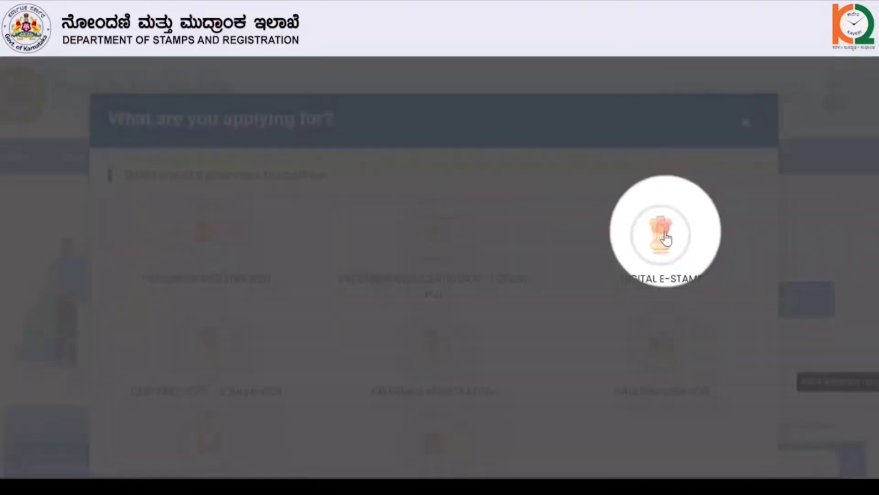
# Step: Select Digital E-Stamp in the 'What are you applying for?' chooser
pyautogui.click(667, 269)
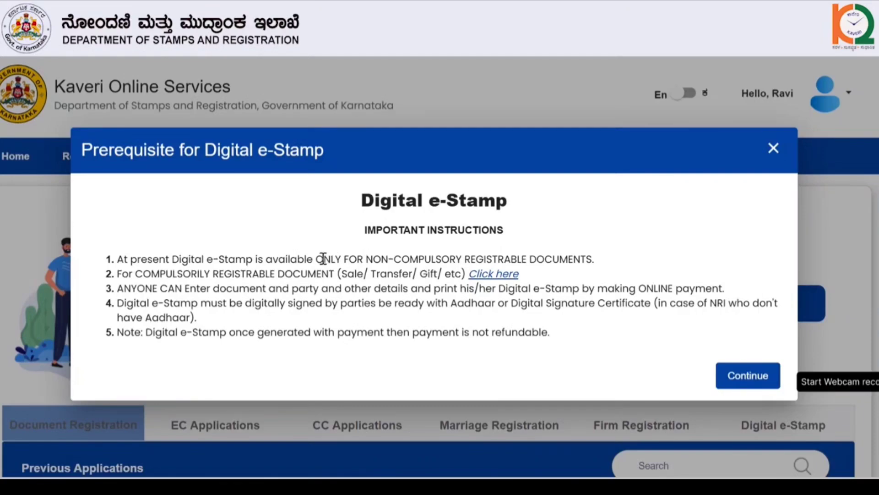
pyautogui.moveTo(324, 259); pyautogui.dragTo(594, 264)
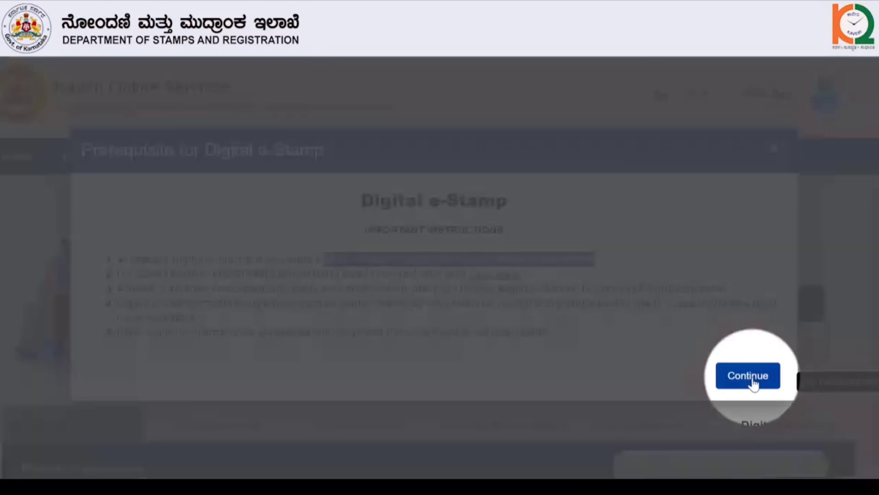
# Step: Start the application with Affidavit/Declaration as article and sub-article, and save it
pyautogui.click(749, 376)
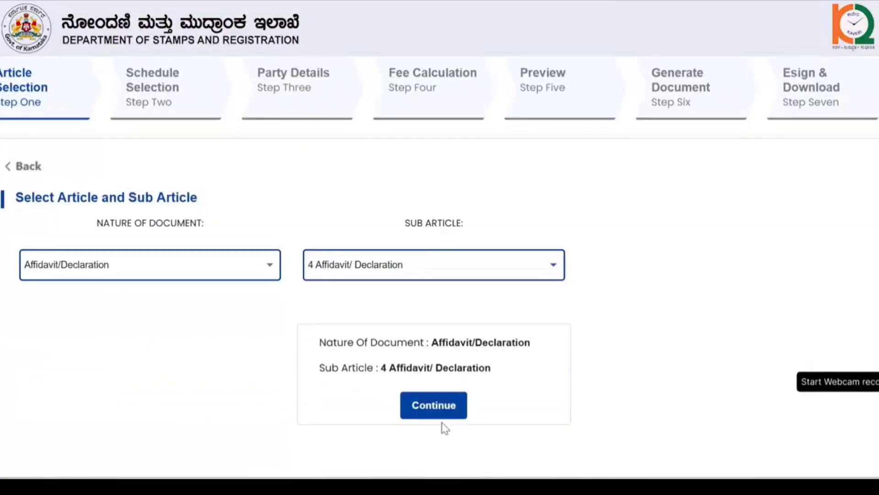
pyautogui.scroll(-1, 442, 412)
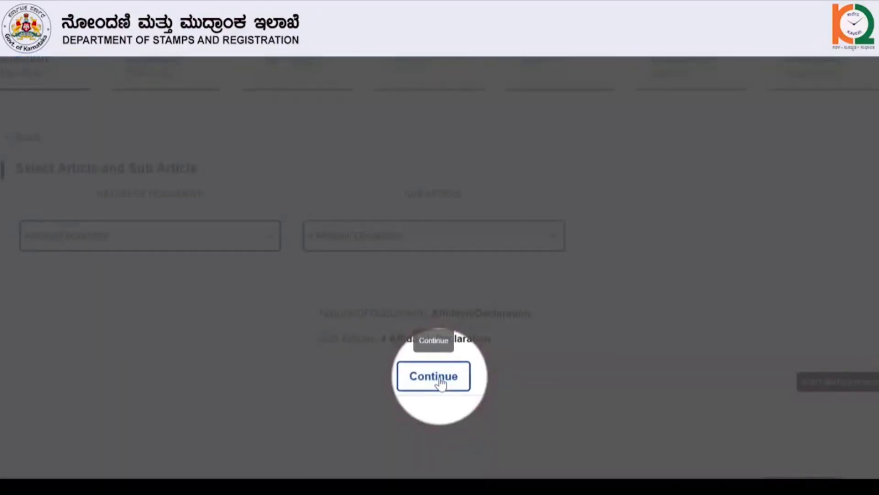
pyautogui.click(439, 380)
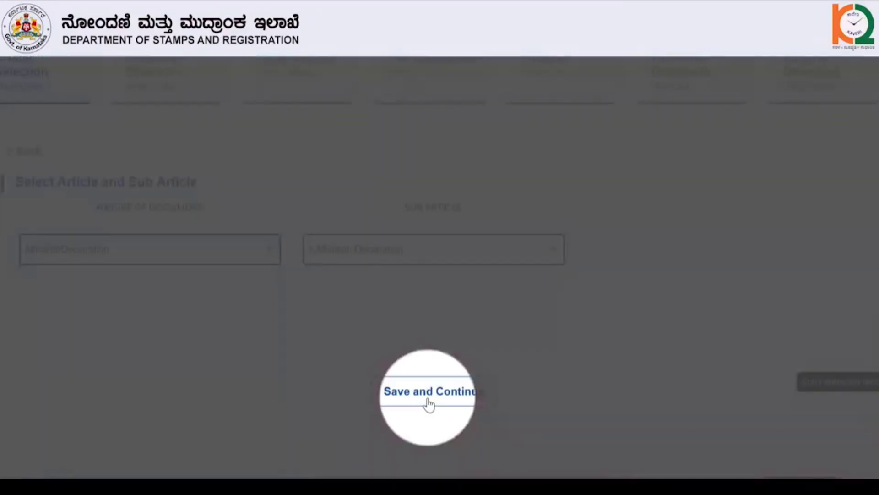
pyautogui.click(429, 403)
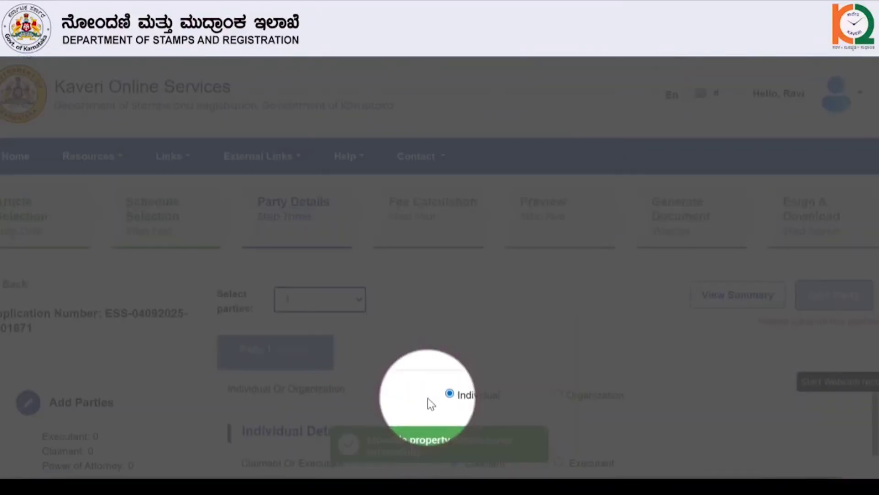
pyautogui.scroll(-3, 434, 390)
pyautogui.scroll(3, 434, 389)
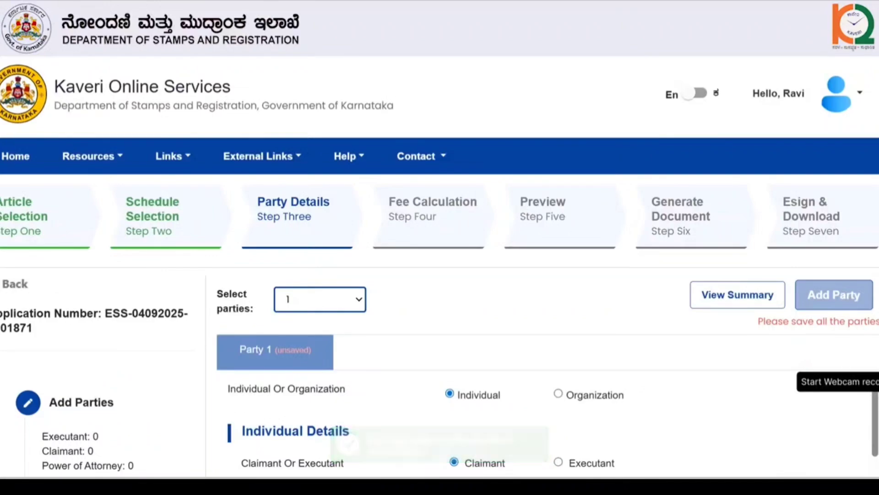
pyautogui.scroll(-2, 439, 267)
pyautogui.scroll(-1, 572, 408)
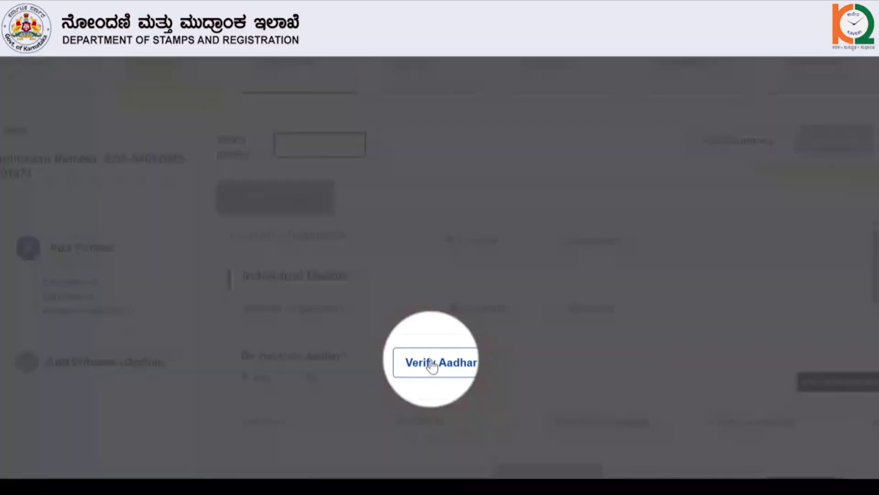
# Step: Accept the Aadhaar verification terms and enter the party's Aadhaar number with consent
pyautogui.click(433, 363)
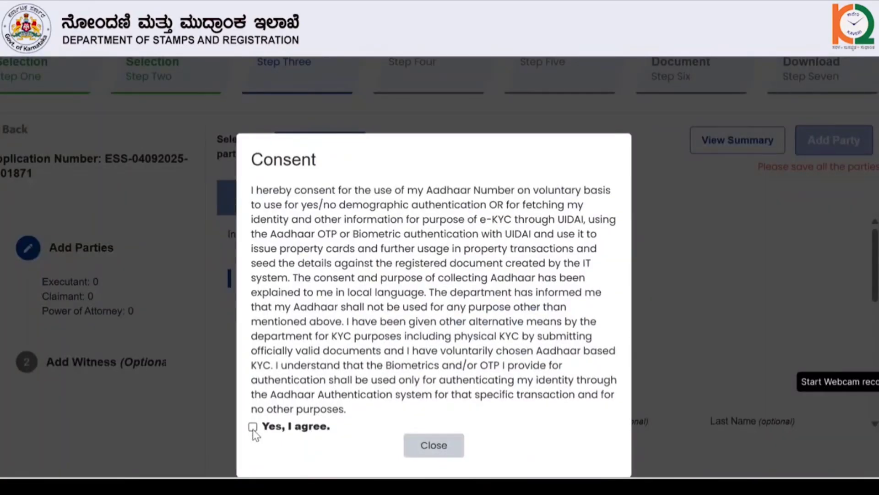
pyautogui.click(253, 427)
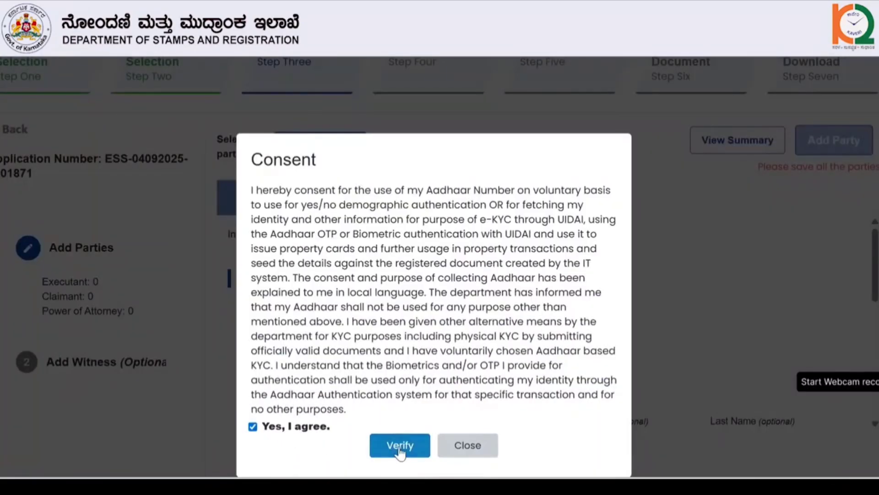
pyautogui.click(400, 445)
pyautogui.click(179, 204)
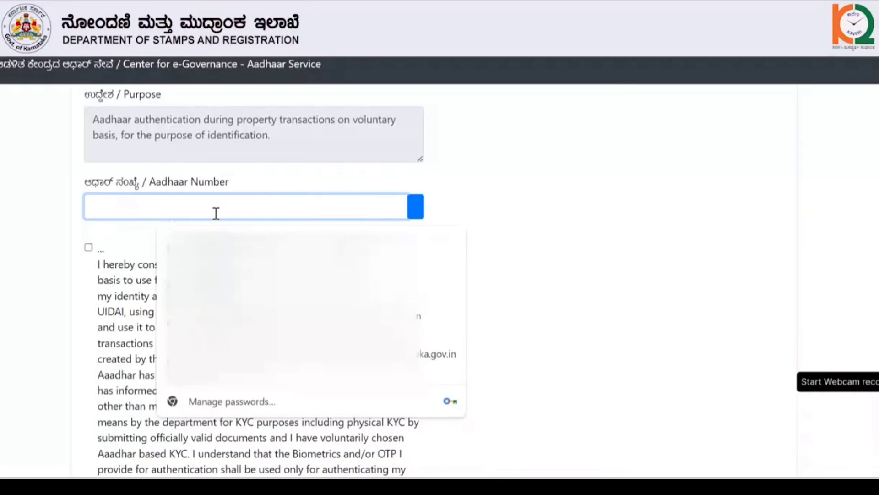
pyautogui.hotkey('ctrl', 'v')
pyautogui.click(88, 247)
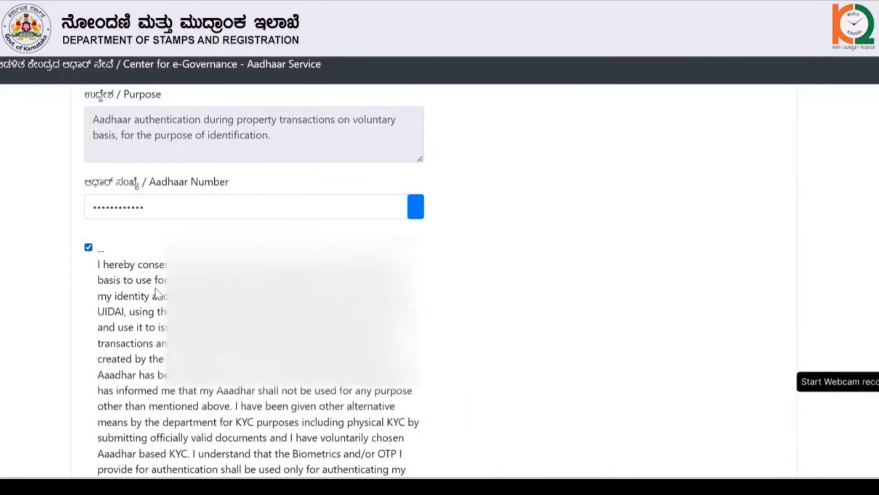
# Step: Choose OTP authentication, request the OTP, and submit the received code
pyautogui.scroll(-3, 112, 280)
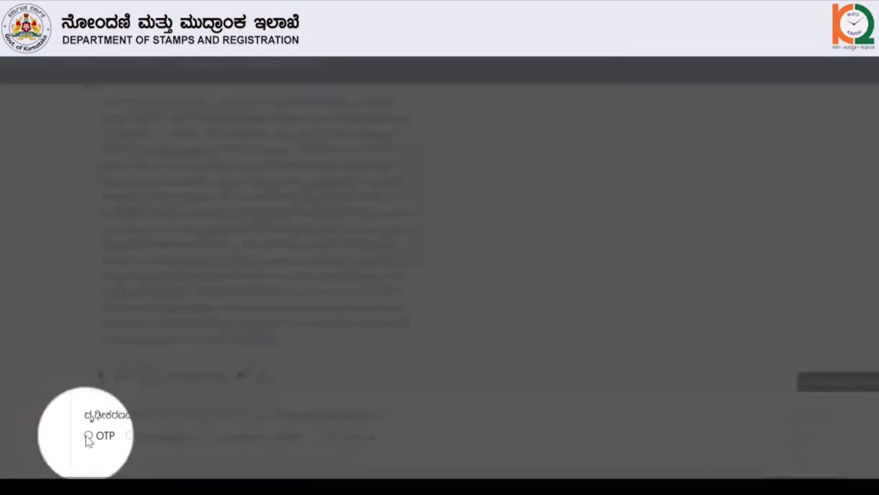
pyautogui.click(88, 436)
pyautogui.scroll(-1, 91, 439)
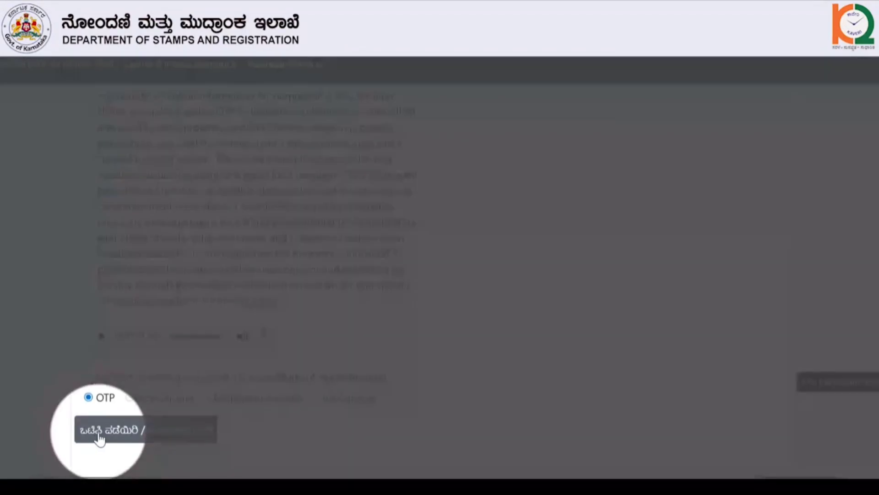
pyautogui.click(117, 430)
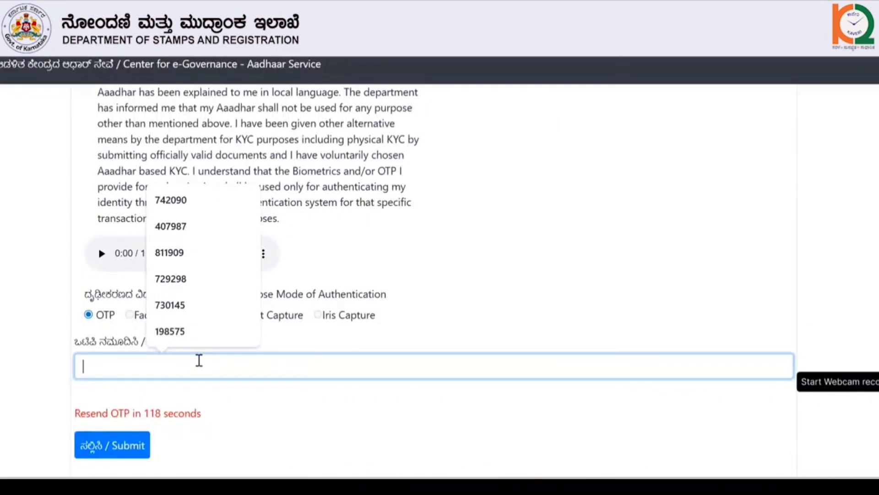
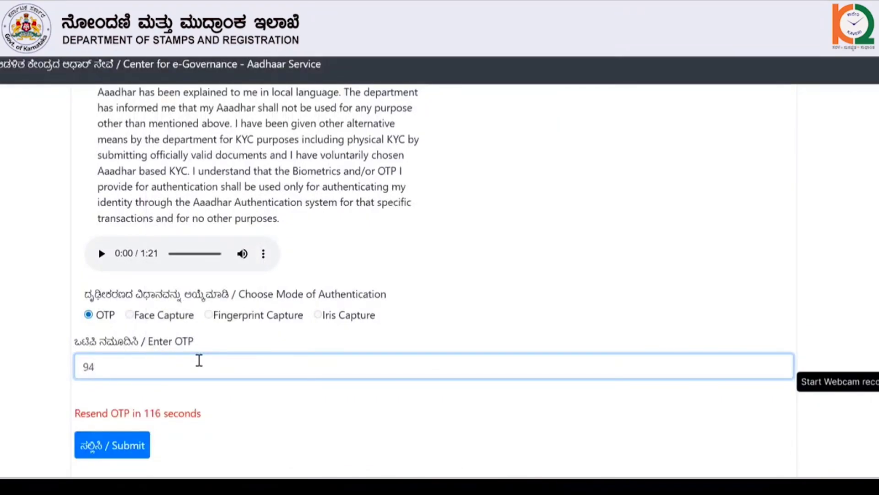
pyautogui.click(101, 453)
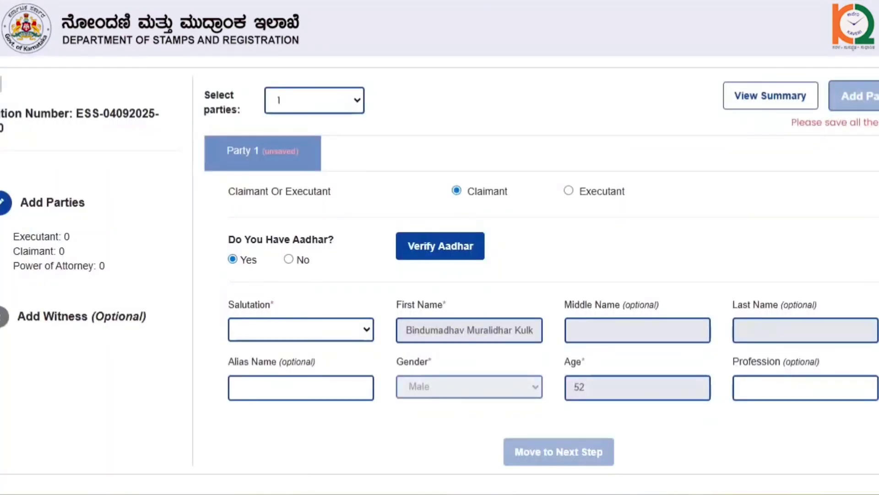
# Step: Set Party 1's relationship to S/o and fill in the party's contact details
pyautogui.scroll(-2, 549, 293)
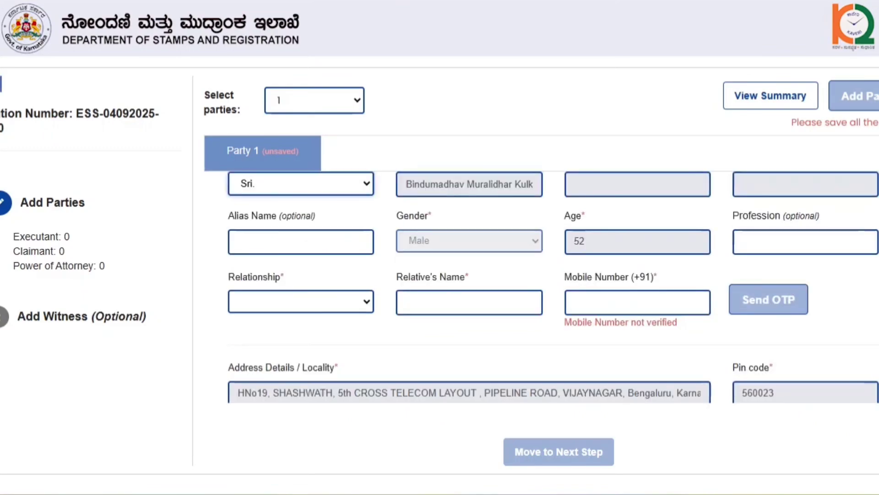
pyautogui.click(301, 301)
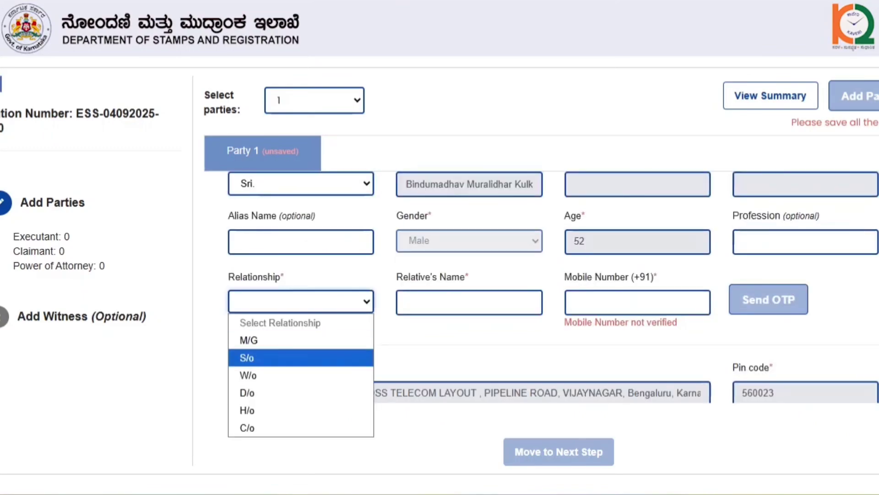
pyautogui.click(275, 358)
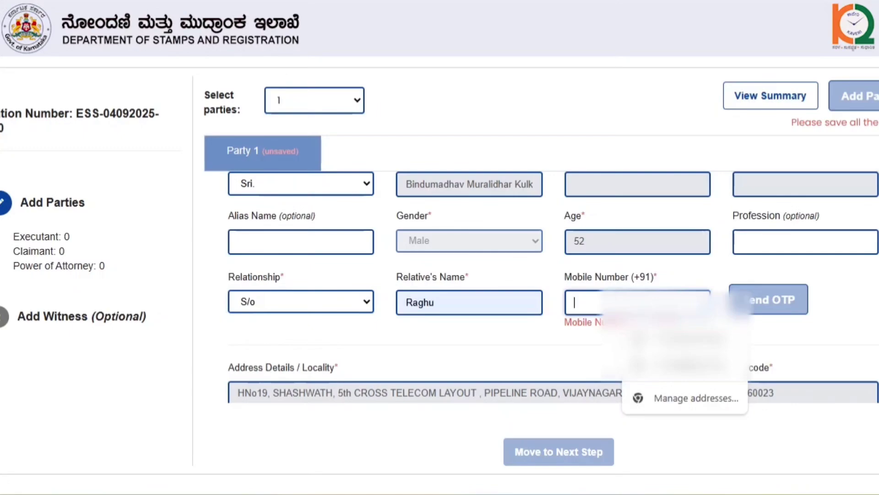
pyautogui.write('963')
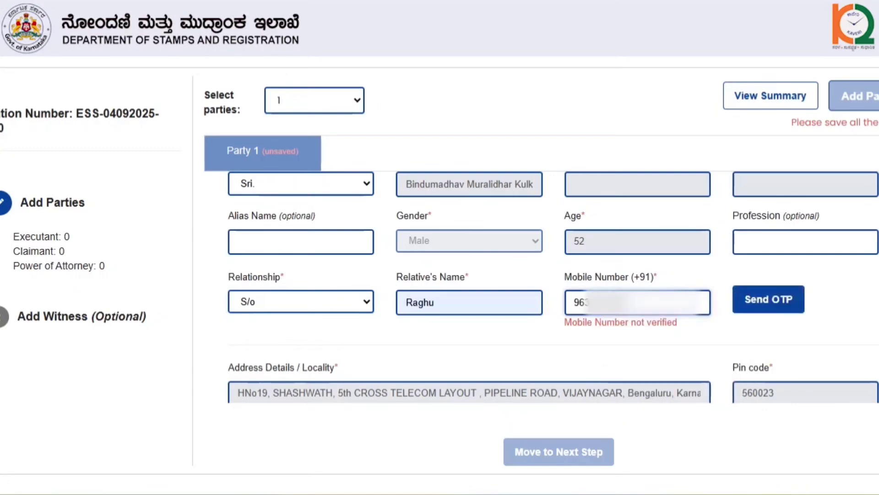
# Step: Verify the party's mobile number with the received SMS verification code
pyautogui.click(769, 299)
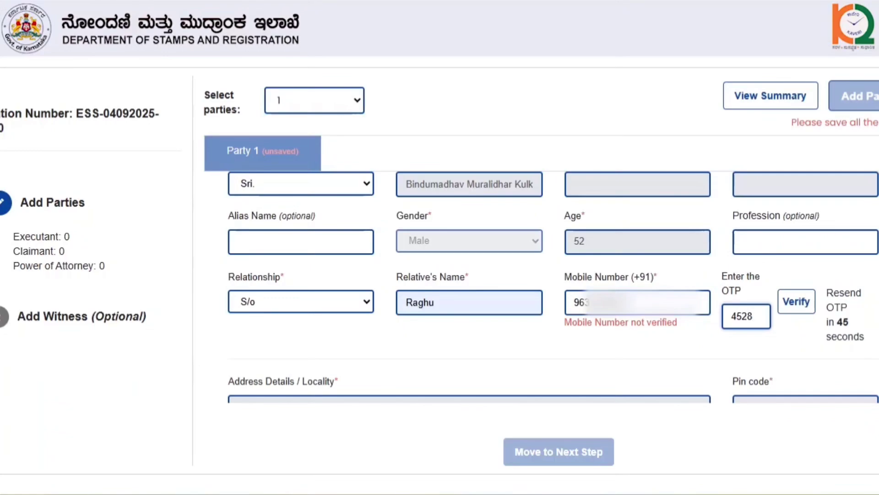
pyautogui.click(796, 302)
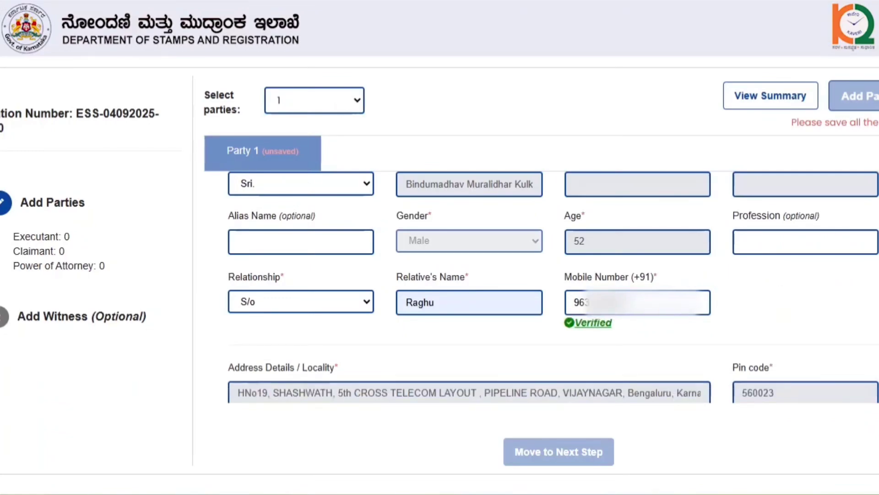
pyautogui.moveTo(614, 323); pyautogui.dragTo(565, 278)
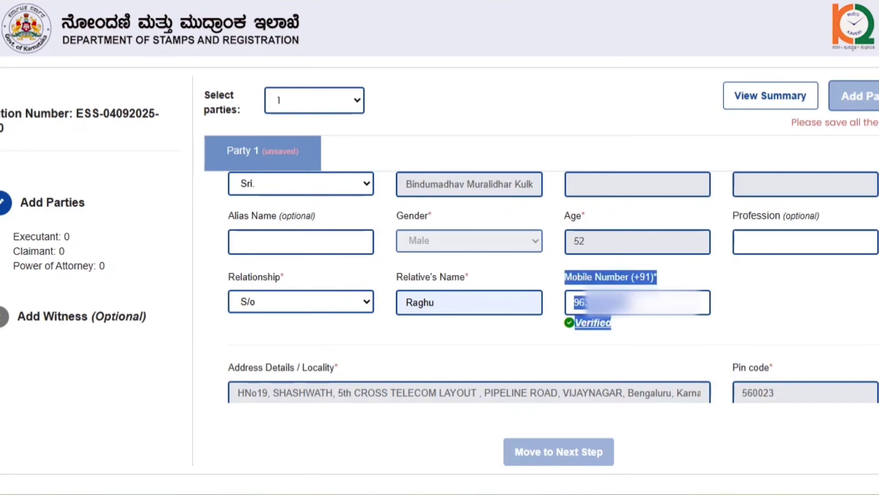
pyautogui.click(556, 280)
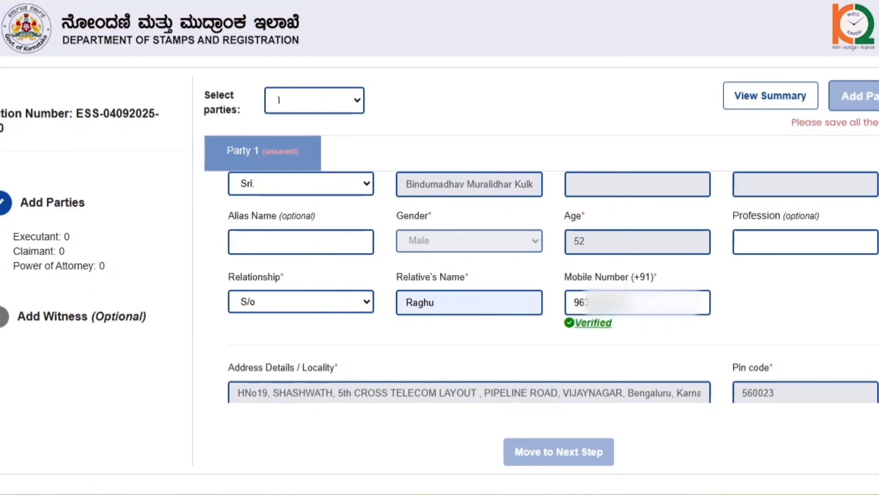
pyautogui.scroll(-3, 550, 293)
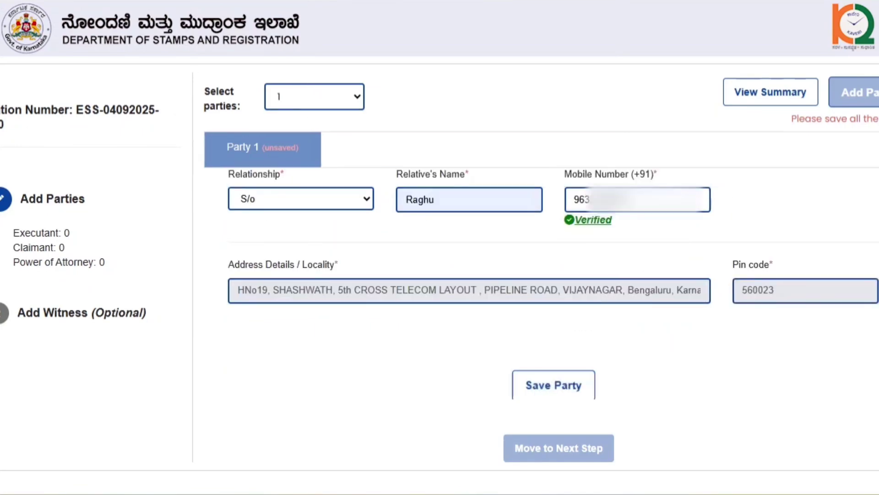
# Step: Save Party 1, skip adding a witness, and reach the Fee Calculation step
pyautogui.click(554, 384)
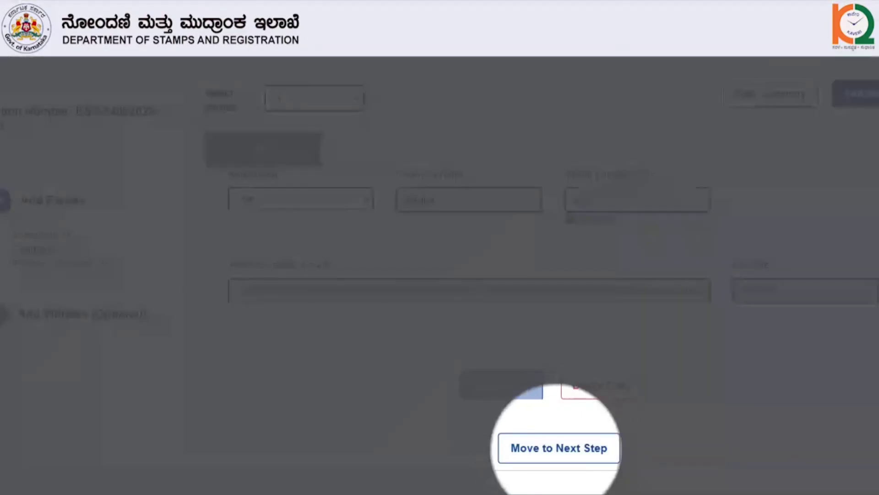
pyautogui.click(559, 447)
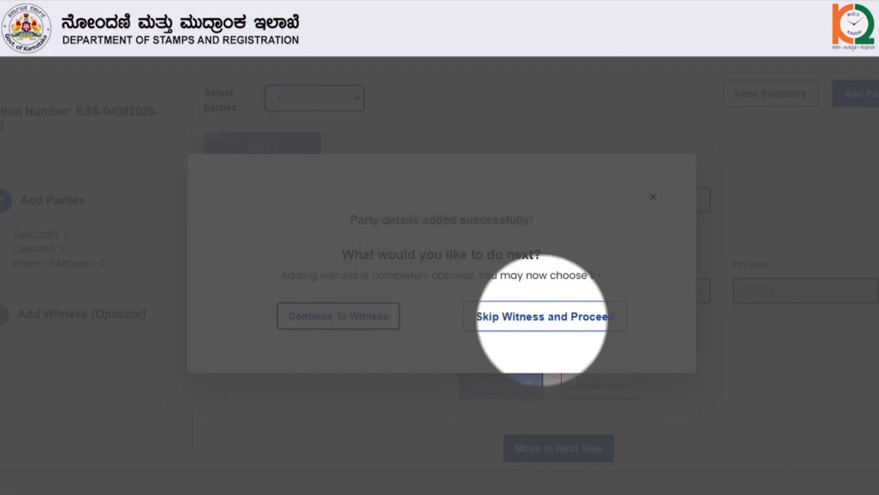
pyautogui.click(544, 316)
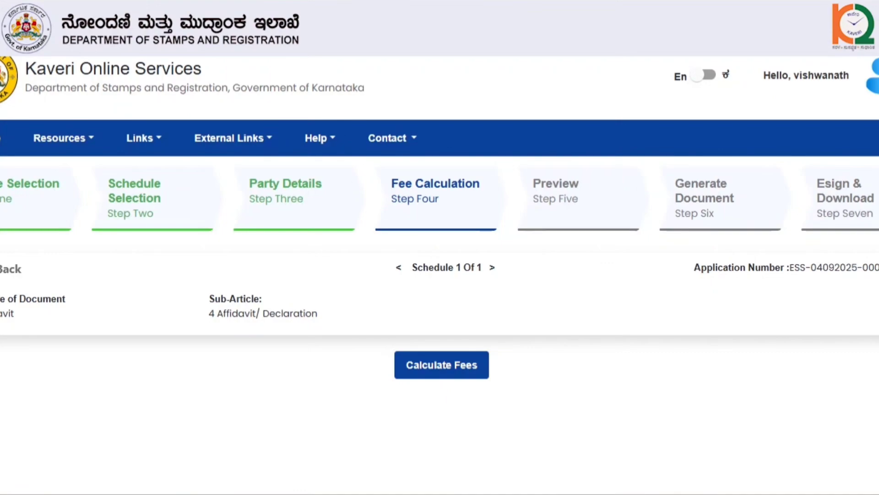
pyautogui.moveTo(1, 300); pyautogui.dragTo(262, 313)
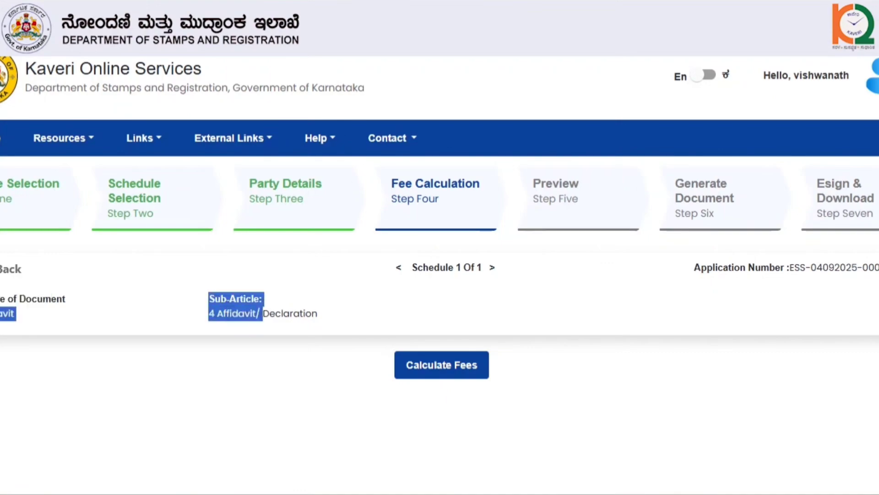
pyautogui.moveTo(695, 267); pyautogui.dragTo(878, 267)
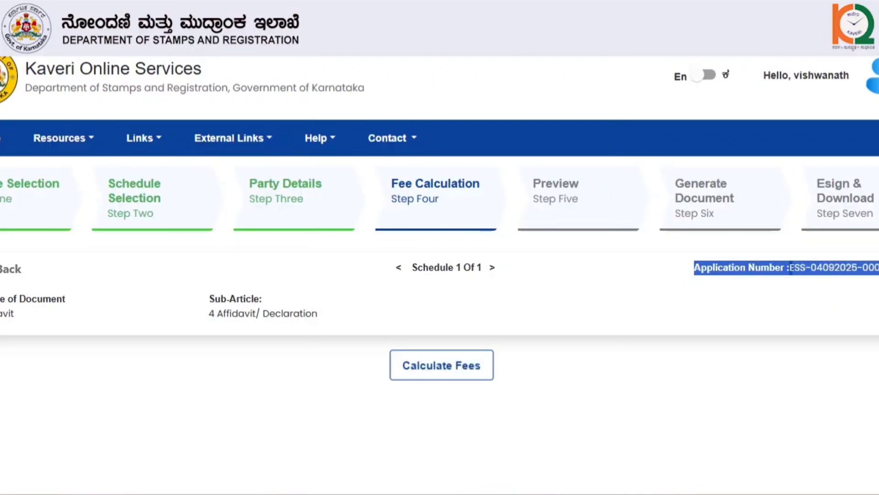
# Step: Calculate the affidavit fees and highlight the Government Duty and Total Stamp Duty amounts
pyautogui.click(441, 365)
pyautogui.scroll(-2, 442, 365)
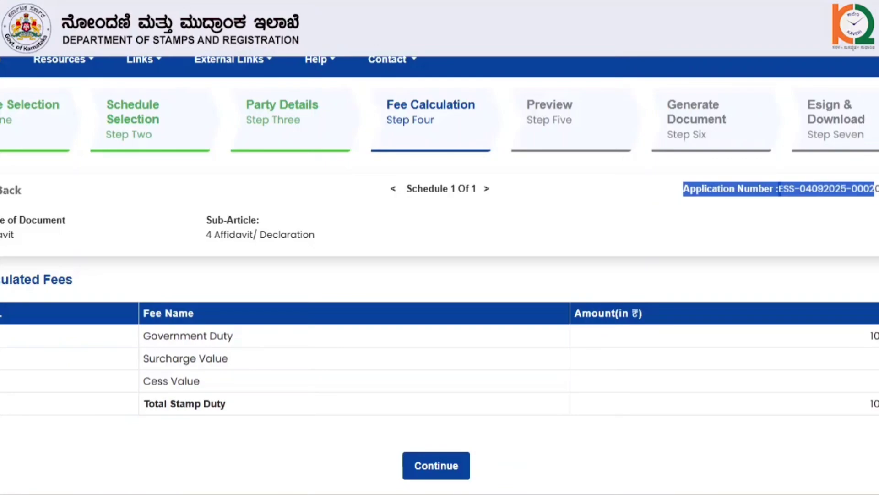
pyautogui.moveTo(143, 336); pyautogui.dragTo(234, 336)
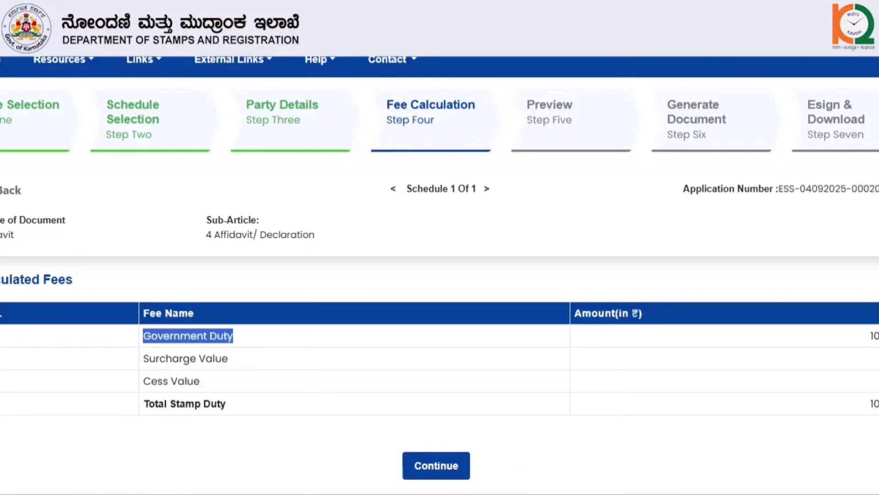
pyautogui.moveTo(870, 336); pyautogui.dragTo(878, 336)
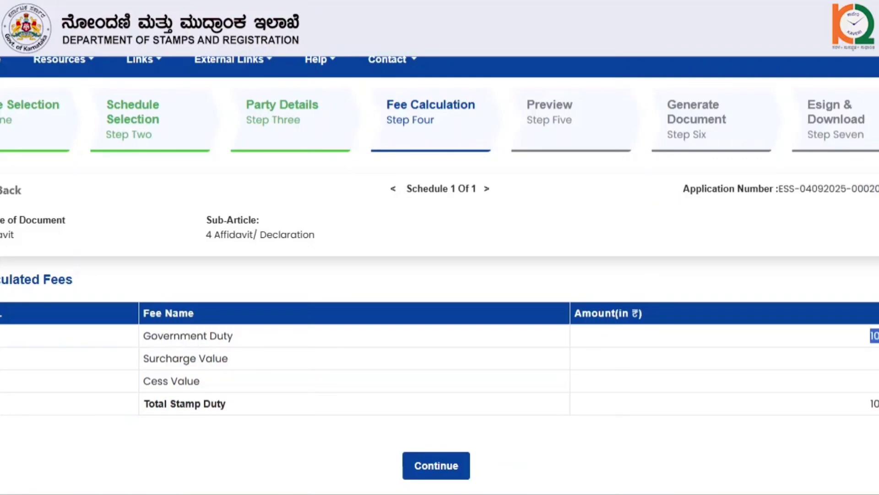
pyautogui.moveTo(142, 403); pyautogui.dragTo(226, 403)
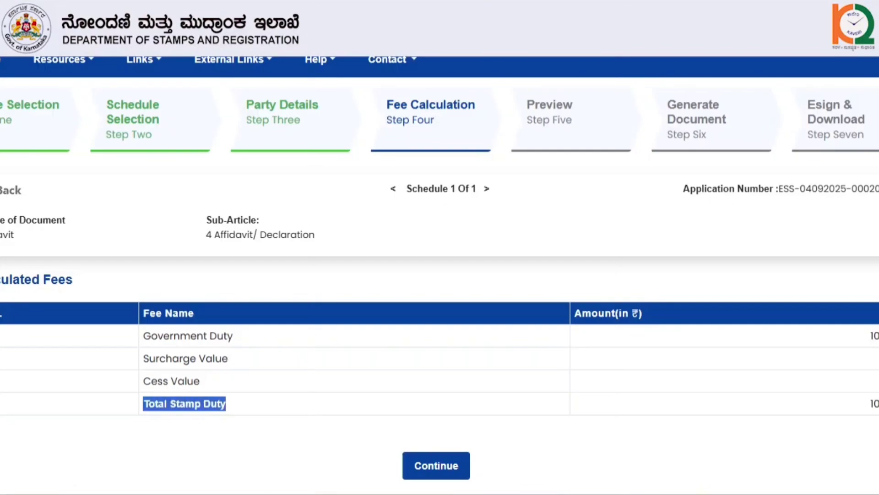
pyautogui.moveTo(870, 403); pyautogui.dragTo(878, 403)
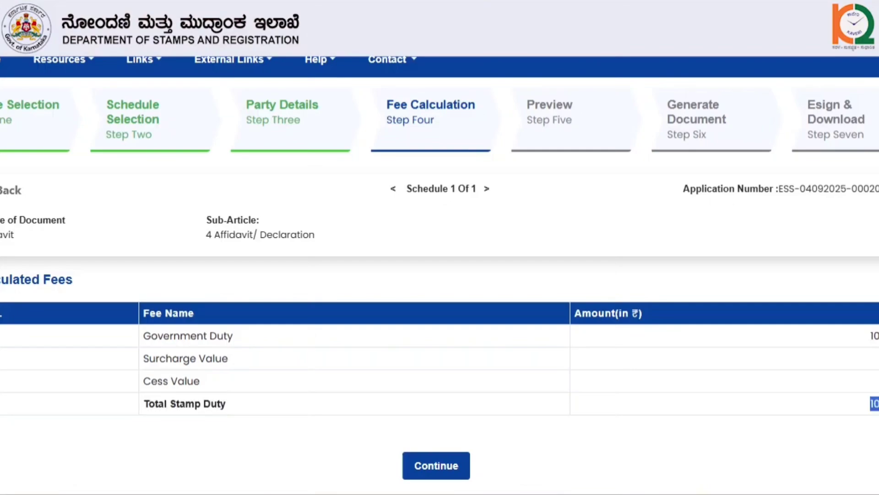
# Step: Go on to the summary and review the claimant and ₹100.00 fee details
pyautogui.click(877, 405)
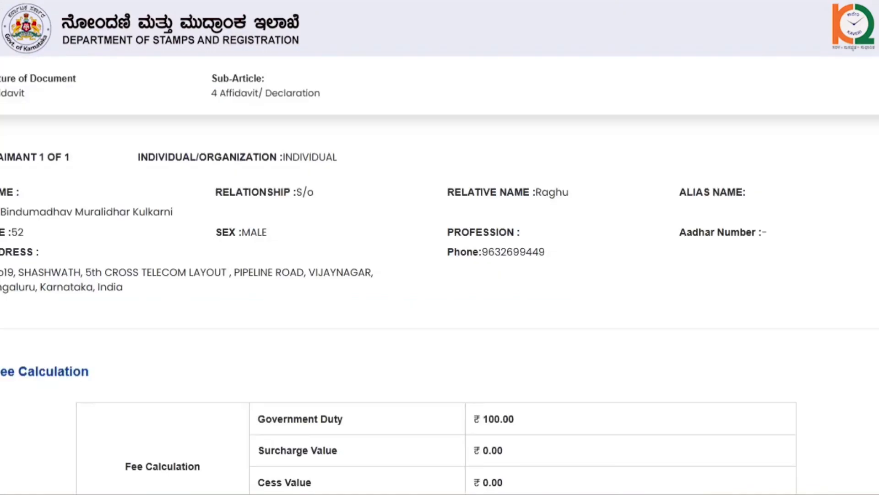
pyautogui.scroll(-4, 440, 275)
pyautogui.scroll(4, 440, 275)
pyautogui.scroll(-3, 440, 275)
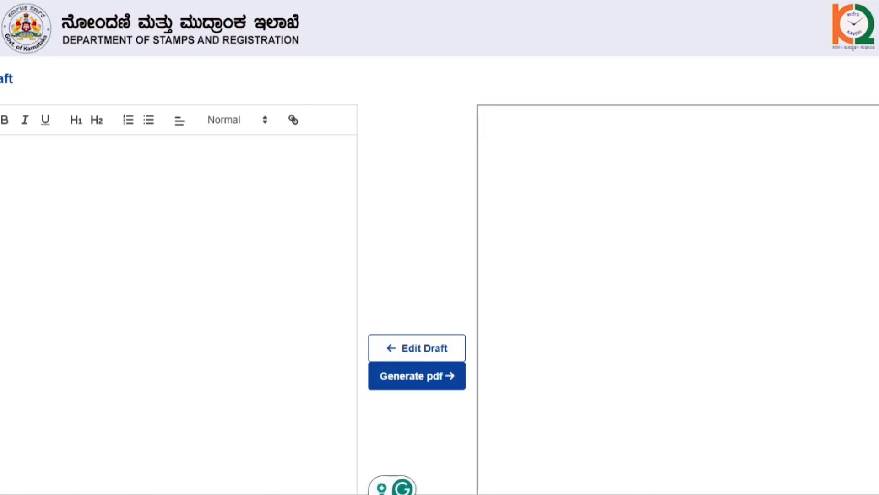
# Step: Paste the affidavit template into the draft and generate the watermarked e-Stamp PDF preview
pyautogui.write('STATE OF [INSERT STATE] COUNTRY OF [INSERT COUNTRY] IN THE OF [COURT AND JURISDICTION] AFFIDAVIT Case Number: [INSERT PLAINTIFF] (‘Plaintiff’) V [INSERT DEFENDANT] (‘Defendant’)   I, [INSERT NAME] of [INSERT ADDRESS] do hereby swear under oath that: a. [INSERT OATH STATEMENT]. b. [INSERT OATH STATEMENT]. c. [INSERT OATH STATEMENT]. Under penalty of perjury, I hereby declare and affirm that the above stated facts, to be the best of my knowledge, are true and correct. Dated: [INSERT DATE] _________________________________ Signature Printed name: Date:')
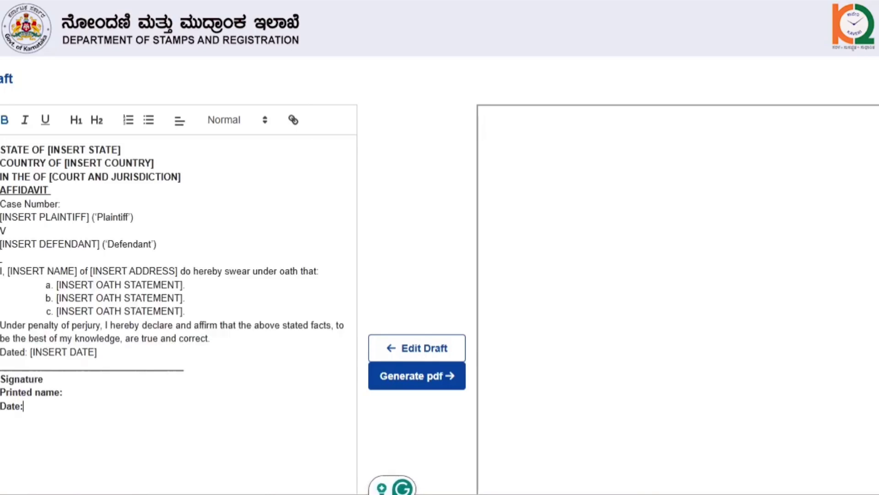
pyautogui.scroll(-3, 179, 275)
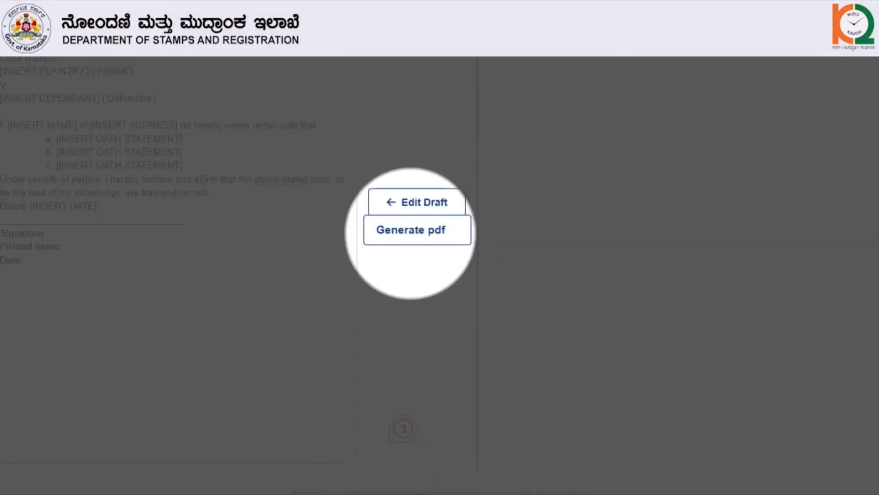
pyautogui.click(411, 231)
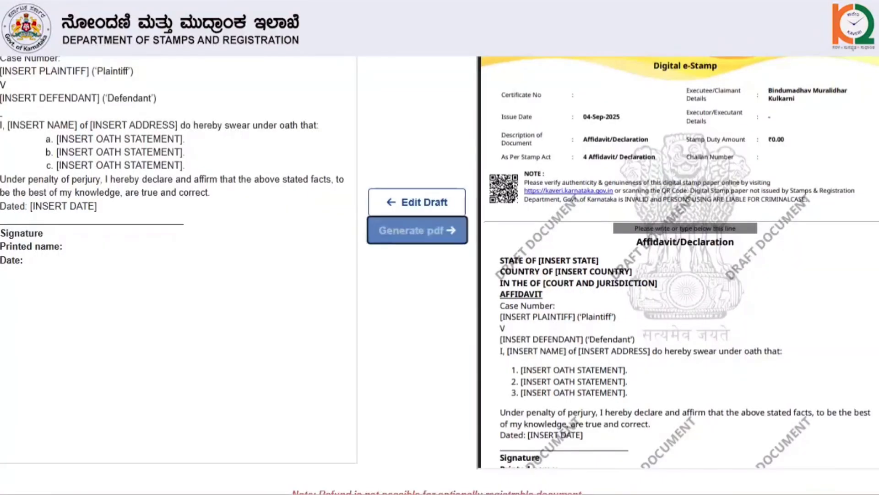
pyautogui.scroll(-2, 680, 262)
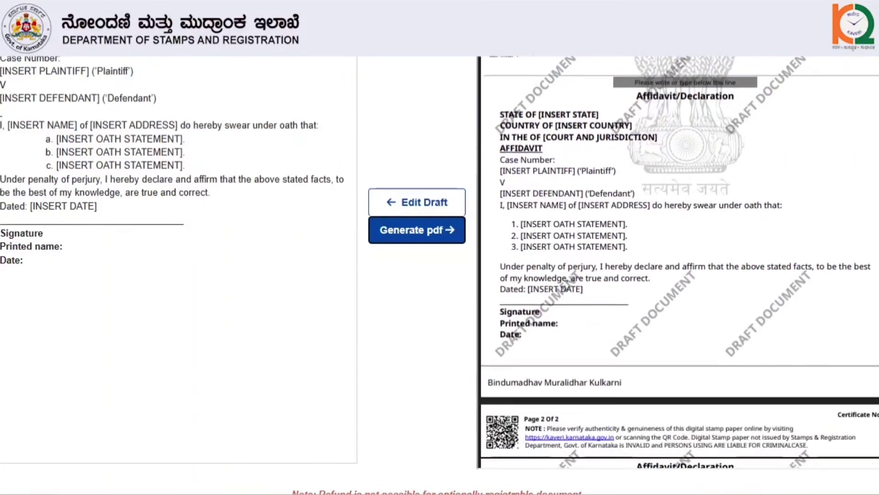
pyautogui.scroll(2, 680, 262)
pyautogui.scroll(-3, 679, 262)
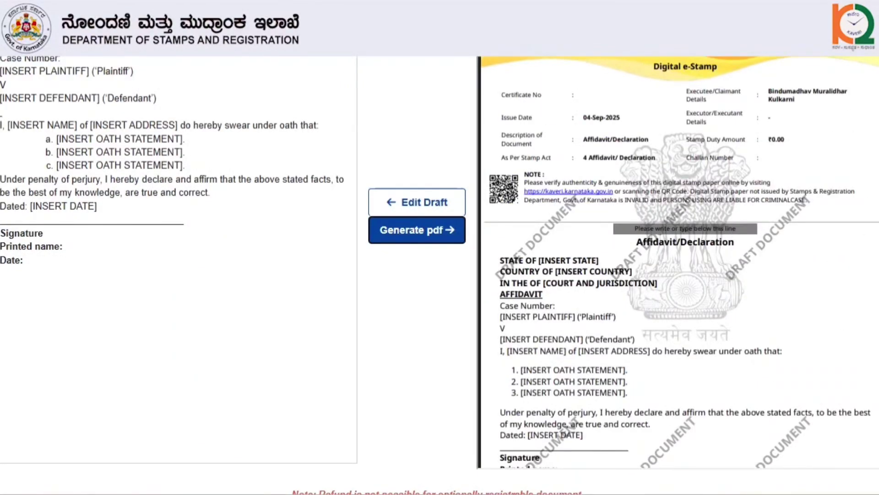
pyautogui.scroll(3, 439, 274)
pyautogui.scroll(-5, 678, 275)
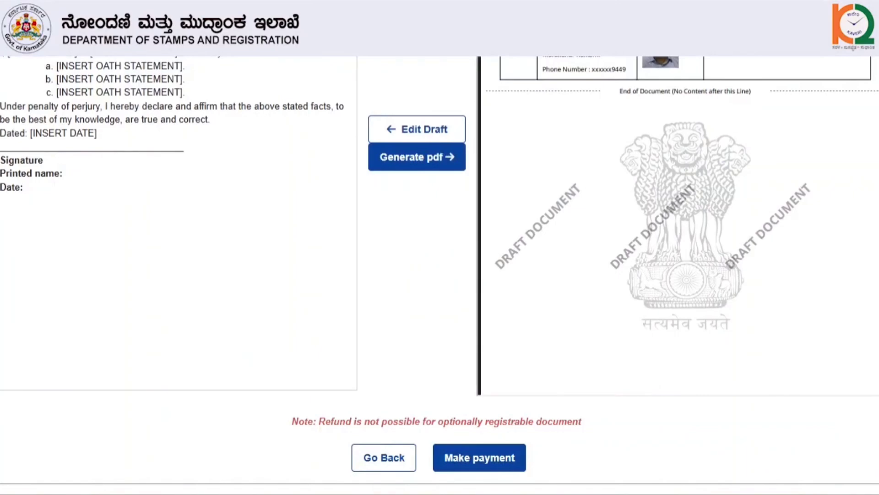
pyautogui.scroll(2, 683, 224)
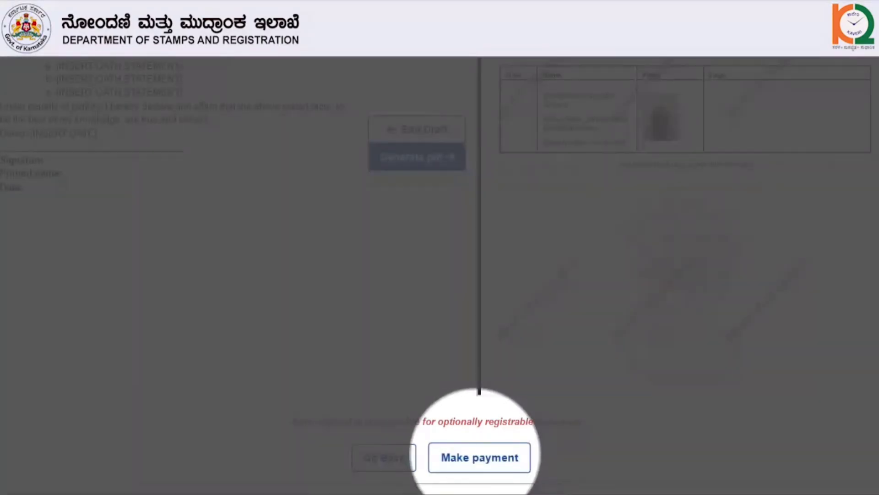
# Step: Start the ₹100 stamp duty payment and confirm Pay Now to go to Khajane-II
pyautogui.click(479, 457)
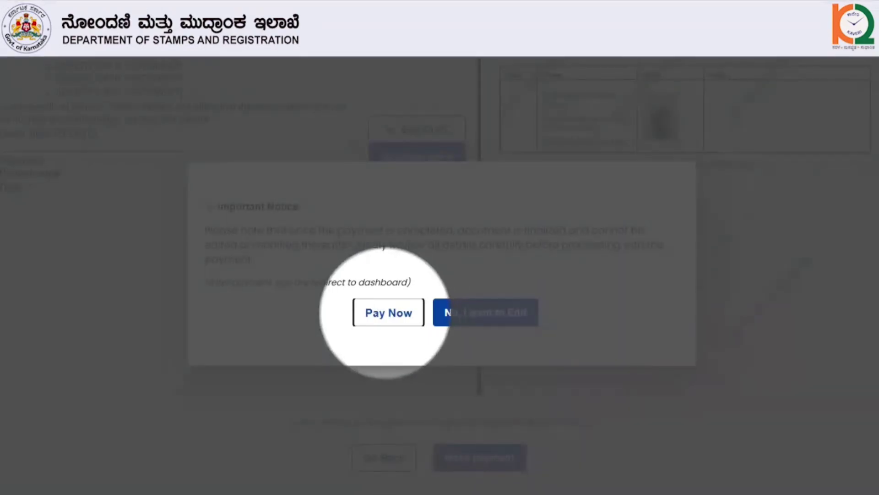
pyautogui.click(389, 312)
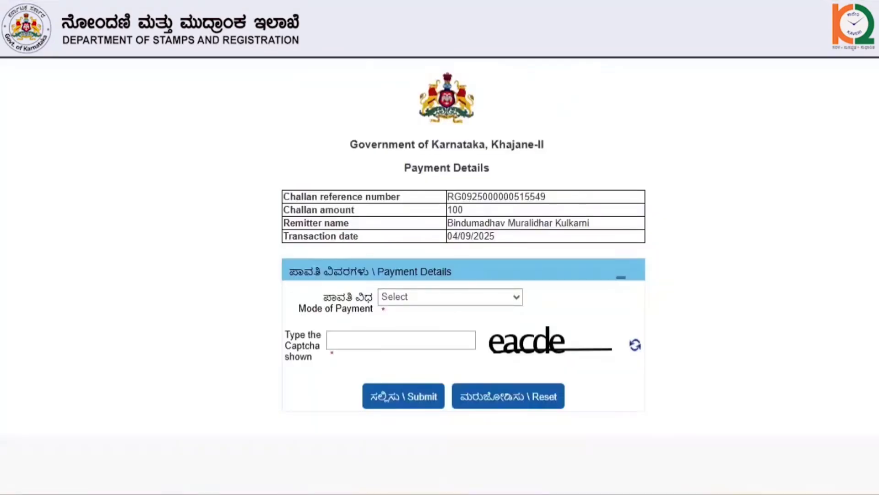
# Step: Pay by Netbanking via SBI e-Pay (Aggregator), fill the captcha, tick both acknowledgements, and submit
pyautogui.click(451, 297)
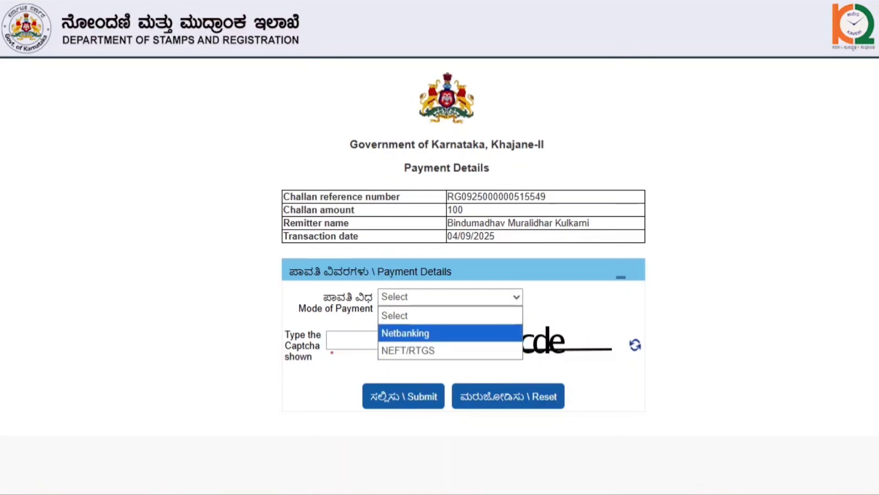
pyautogui.click(405, 333)
pyautogui.click(450, 339)
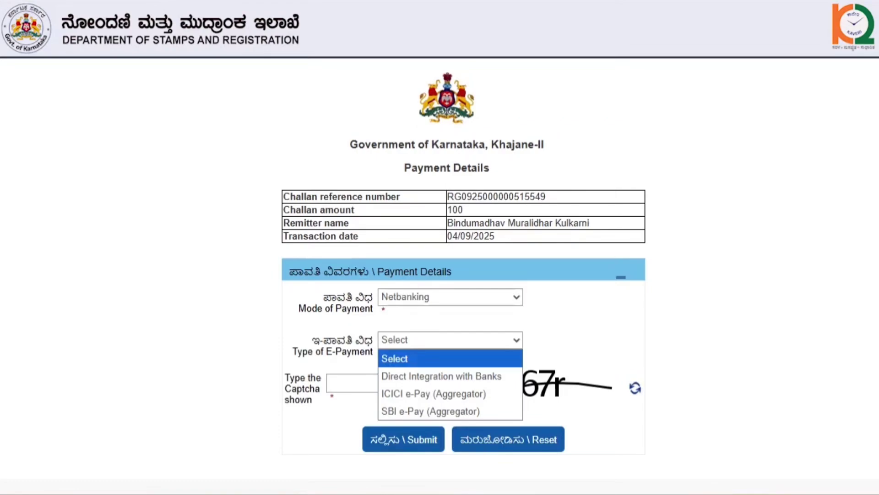
pyautogui.click(431, 411)
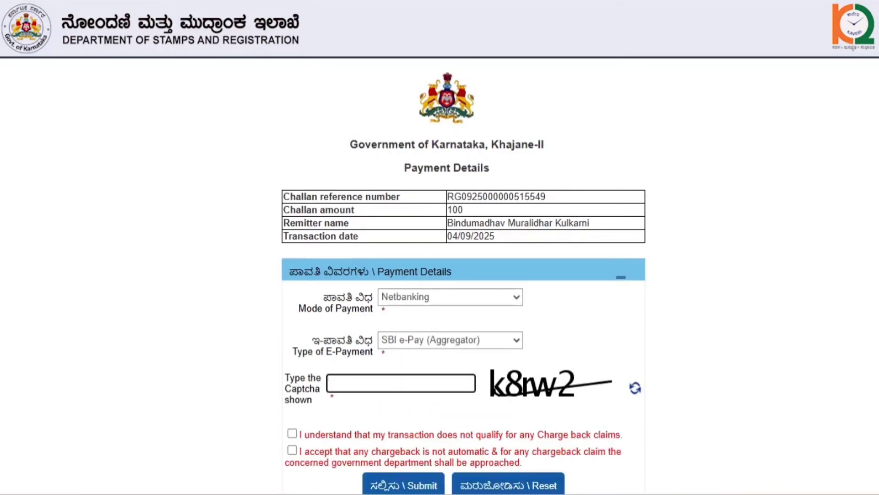
pyautogui.write('k8rw2')
pyautogui.press('Tab')
pyautogui.press('space')
pyautogui.press('Tab')
pyautogui.press('space')
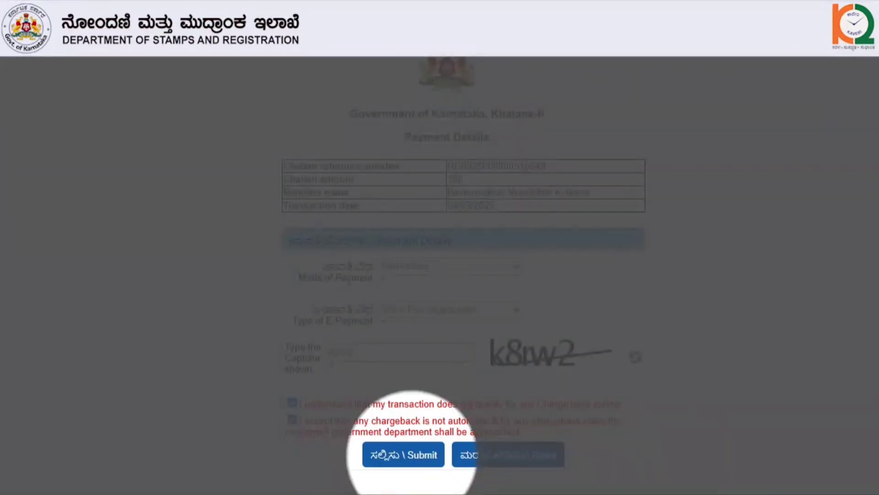
pyautogui.click(403, 454)
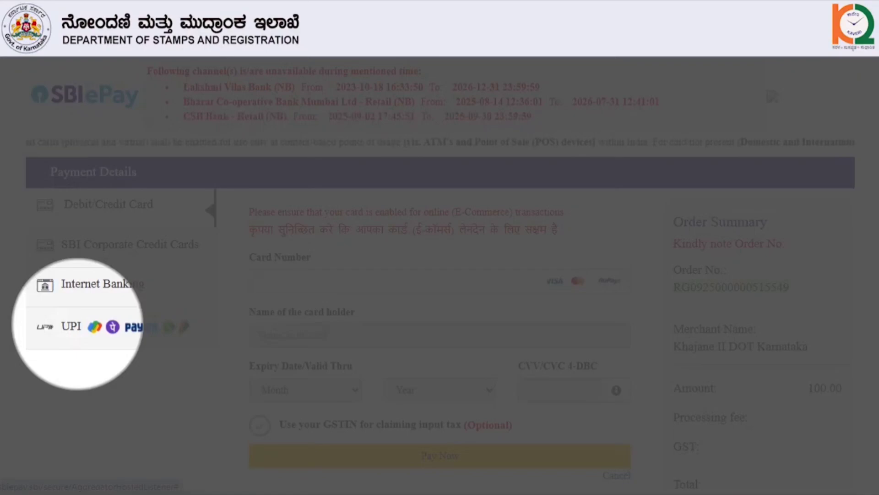
# Step: Pay the 100.00 stamp duty by UPI QR code in SBI ePay
pyautogui.click(77, 325)
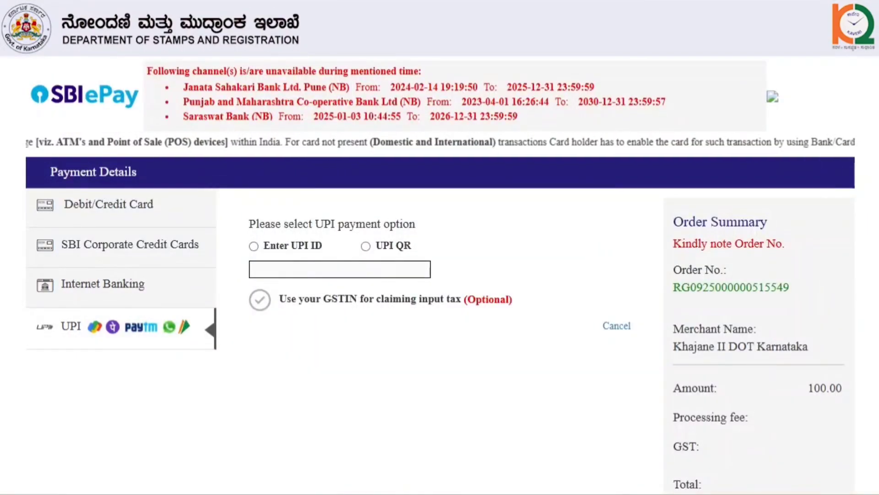
pyautogui.click(366, 246)
pyautogui.click(430, 331)
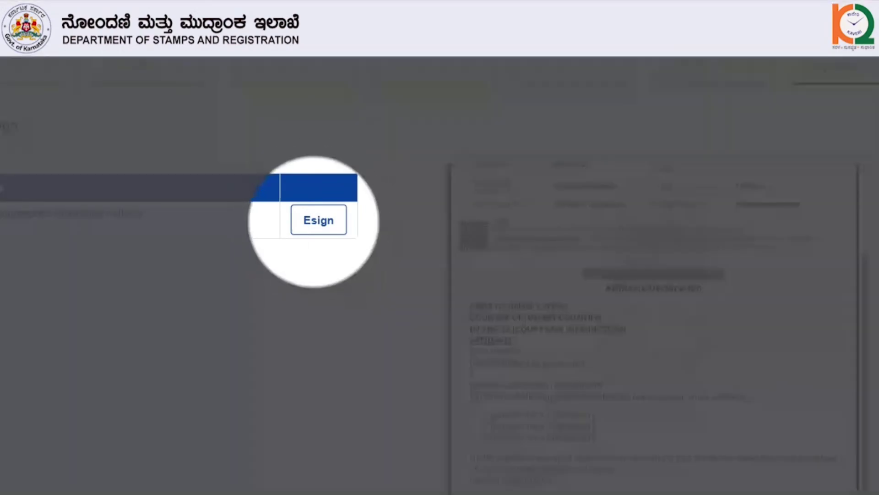
# Step: E-sign the affidavit in Hastakshar by entering the Aadhaar number, requesting an OTP and submitting it
pyautogui.click(316, 221)
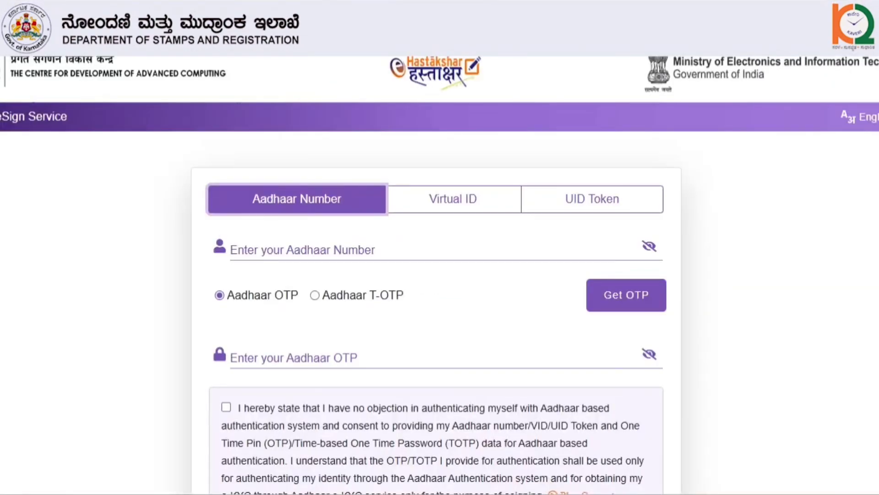
pyautogui.click(307, 250)
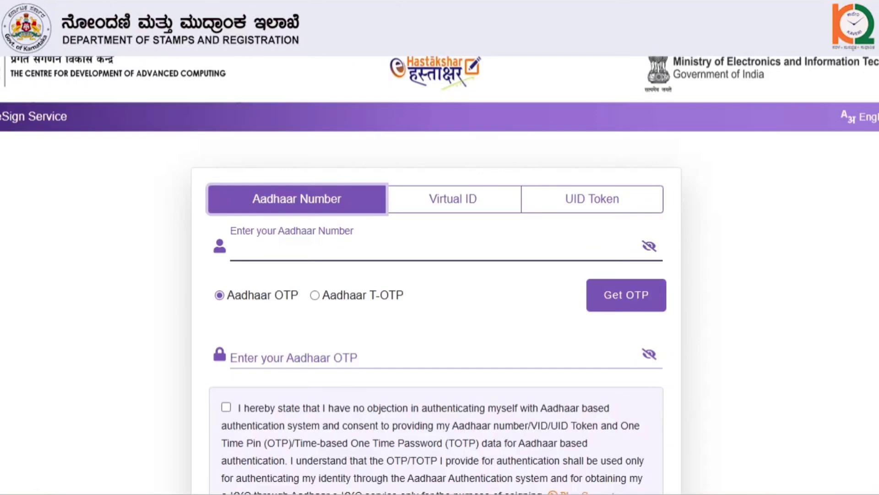
pyautogui.write('••••••••••••')
pyautogui.click(626, 295)
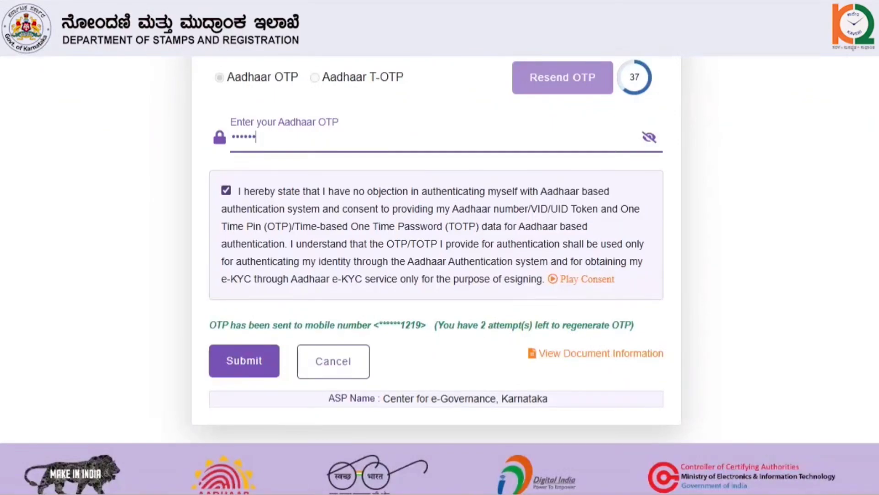
pyautogui.click(244, 361)
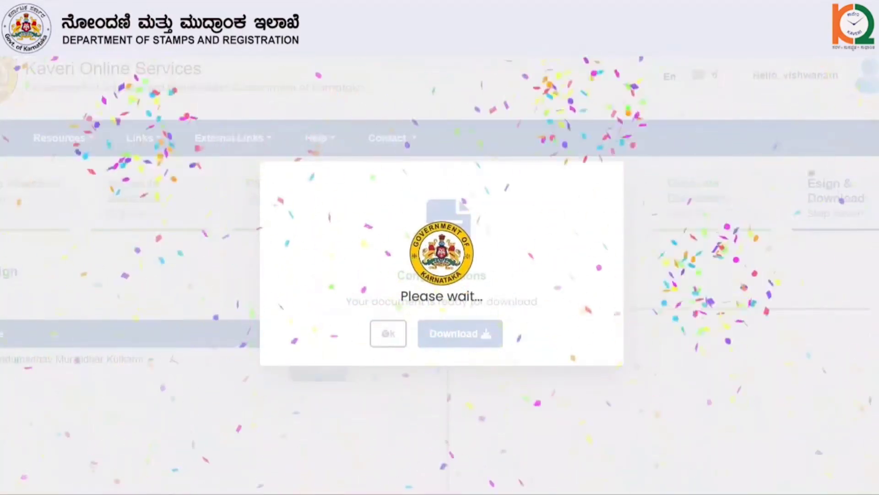